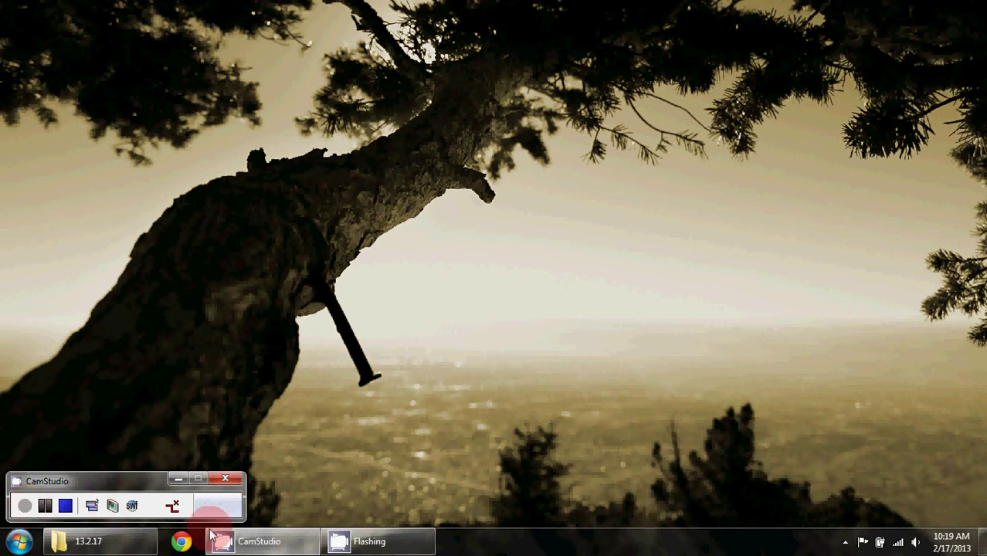
mouse_move(224, 543)
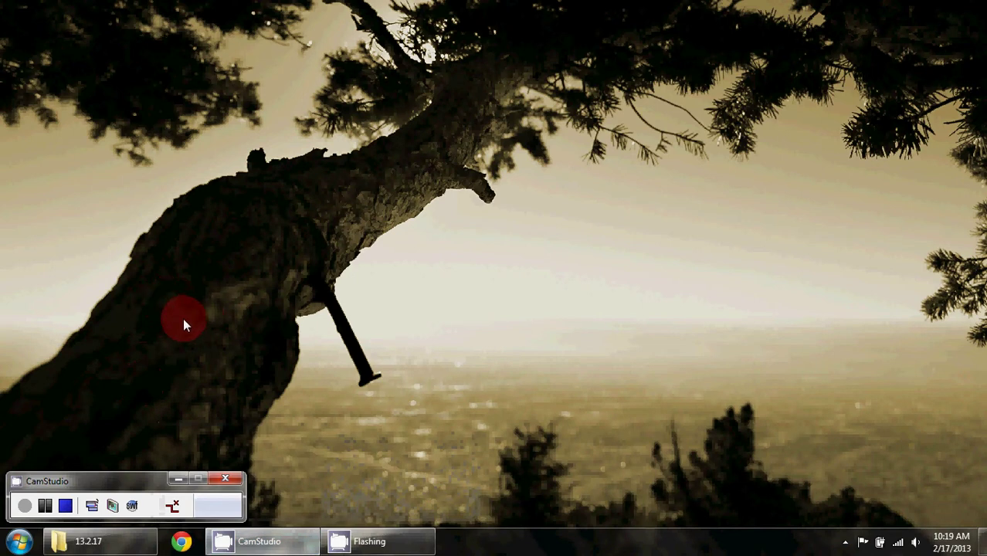
click(123, 545)
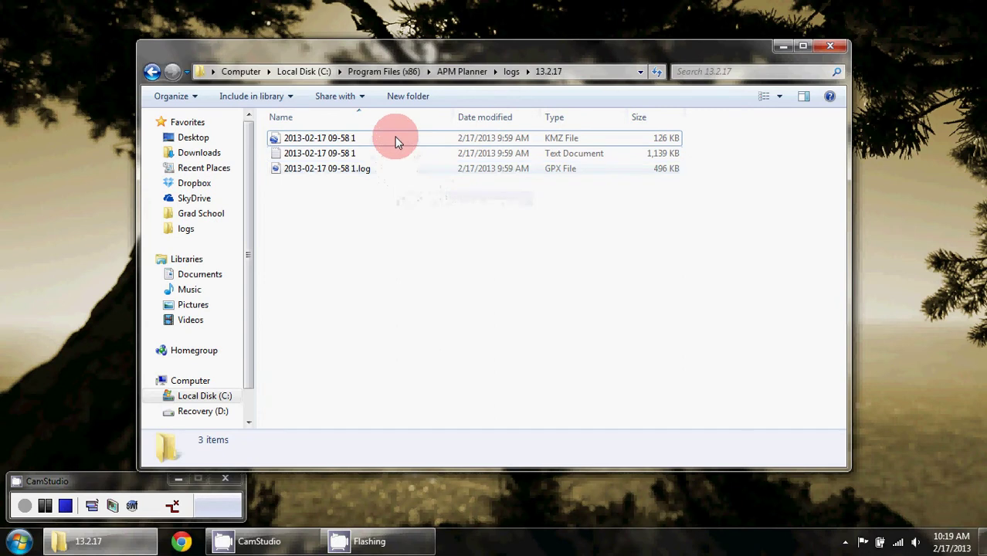
double_click(395, 140)
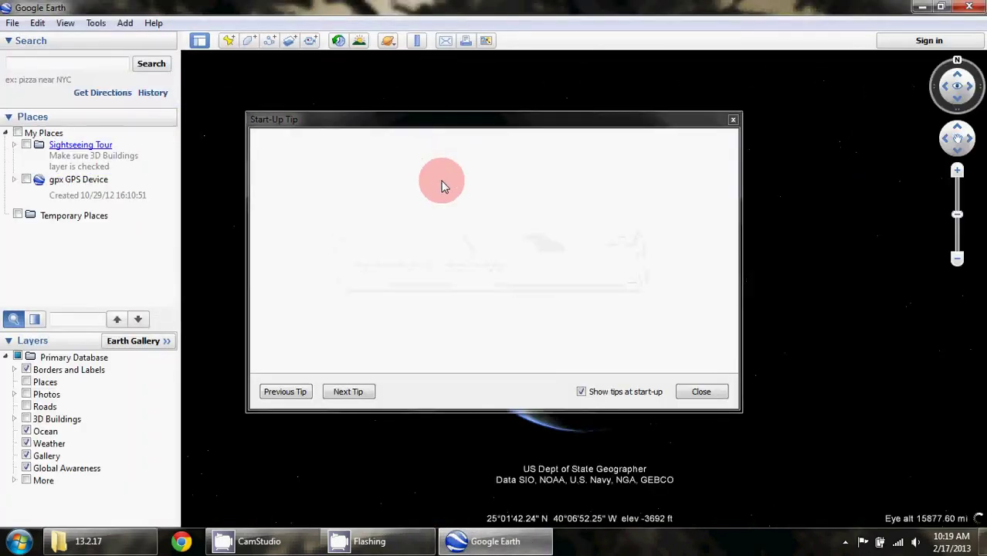
click(700, 392)
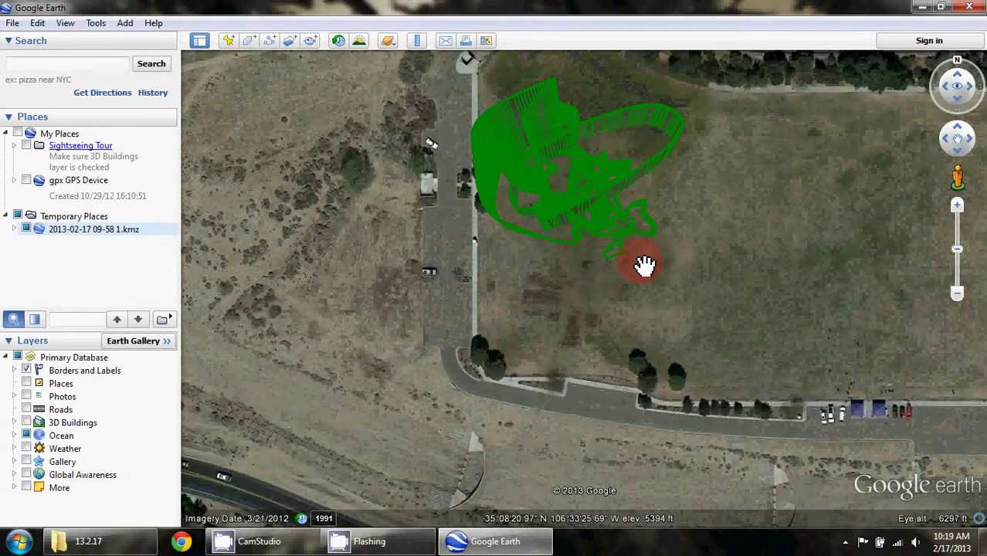
mouse_move(645, 265)
mouse_down()
mouse_move(659, 306)
mouse_move(628, 303)
mouse_move(623, 419)
mouse_move(683, 357)
mouse_move(569, 360)
mouse_move(679, 390)
mouse_move(768, 395)
mouse_move(727, 344)
mouse_move(705, 218)
mouse_move(719, 204)
mouse_up()
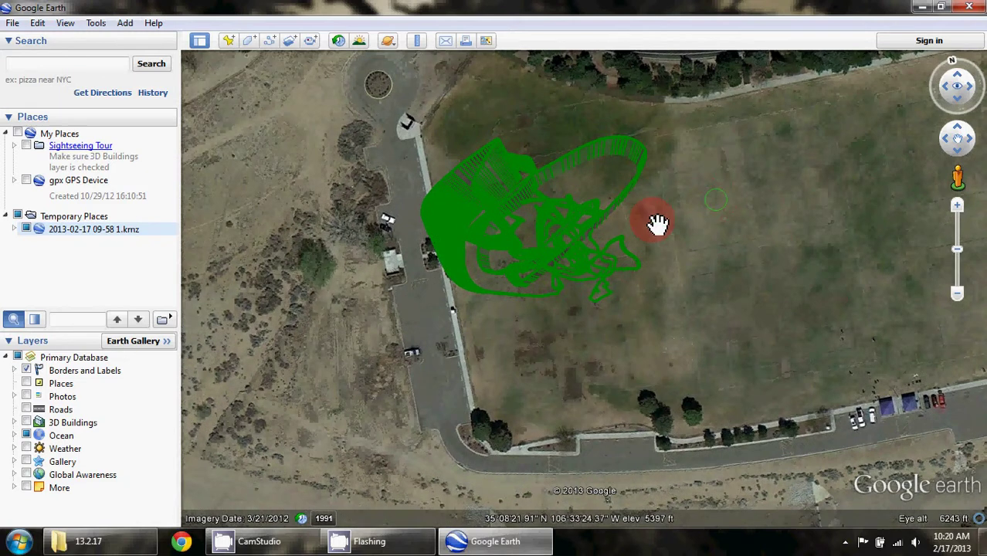
Show the elevation profile of the 10 Flight Path STABILIZE track from the kmz's Log folder.
right_click(107, 230)
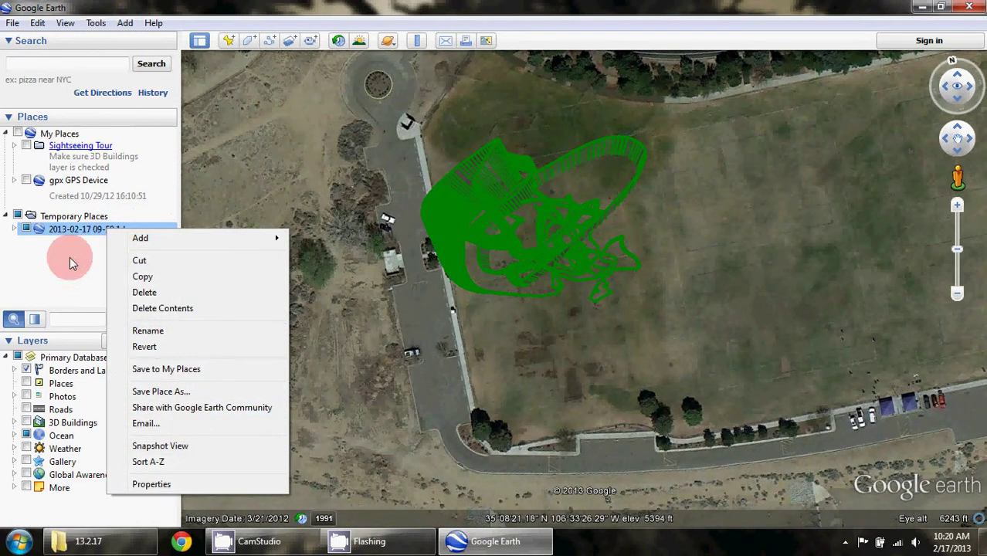
click(14, 230)
click(22, 242)
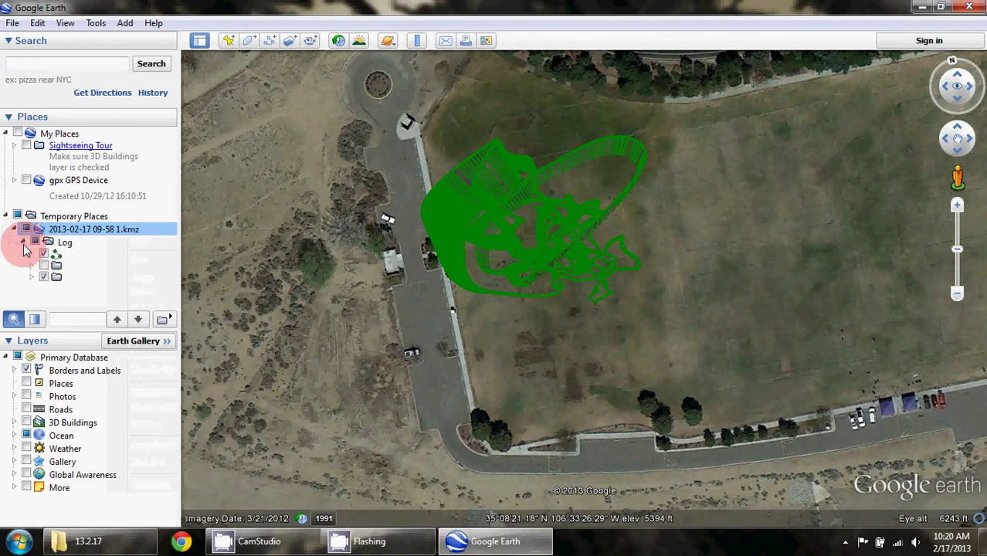
right_click(80, 256)
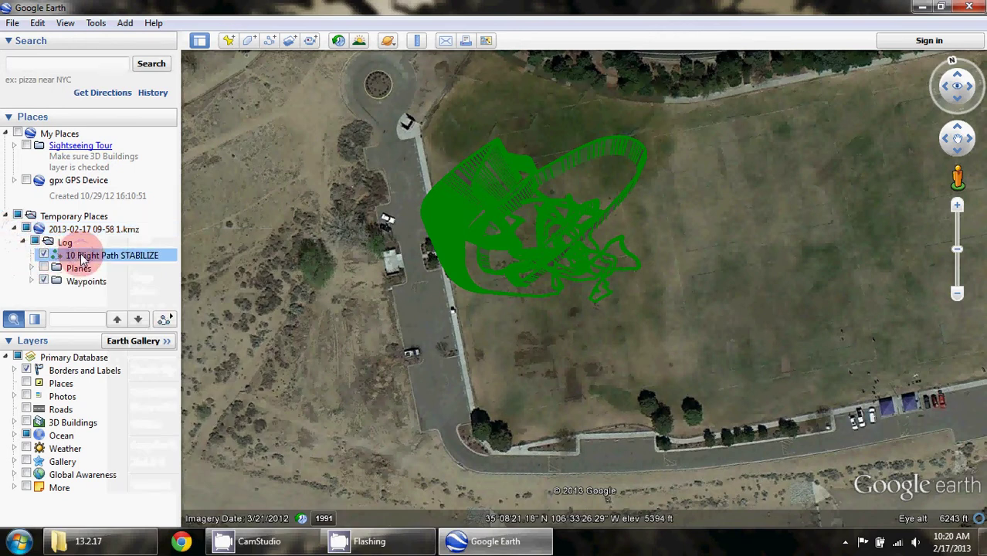
click(197, 461)
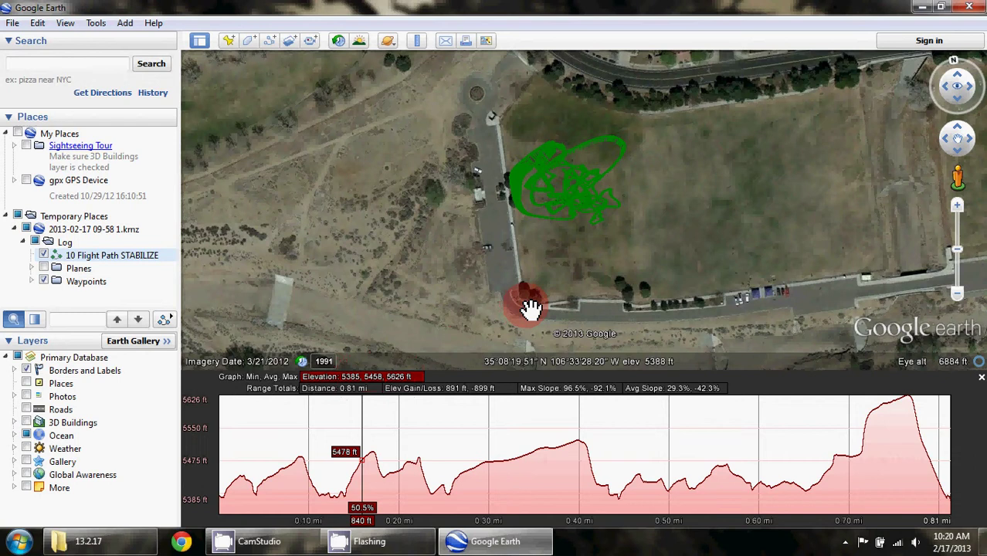
drag(575, 260, 580, 193)
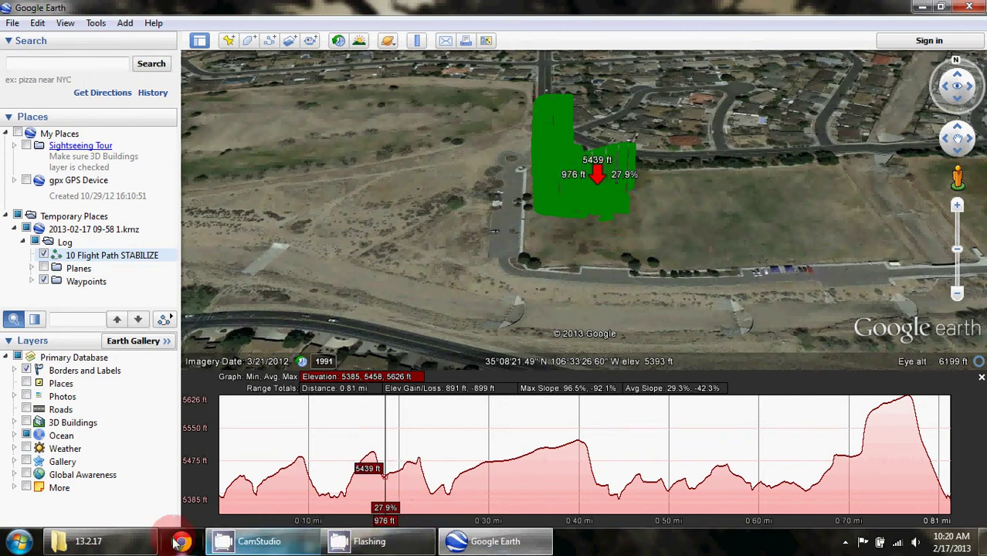
Bring back the 13.2.17 folder, then launch Mission Planner Mav 1.0 from the Start menu.
click(130, 541)
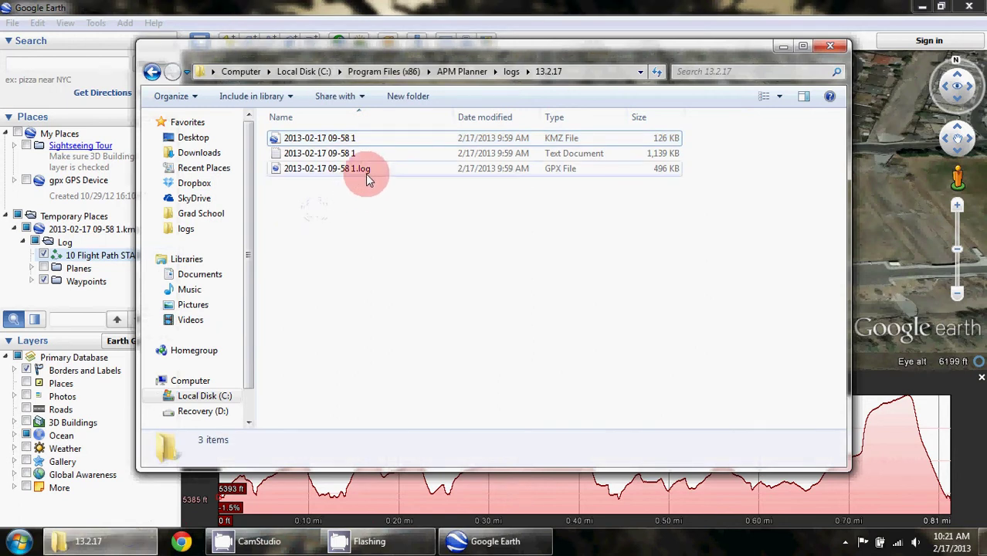
click(18, 541)
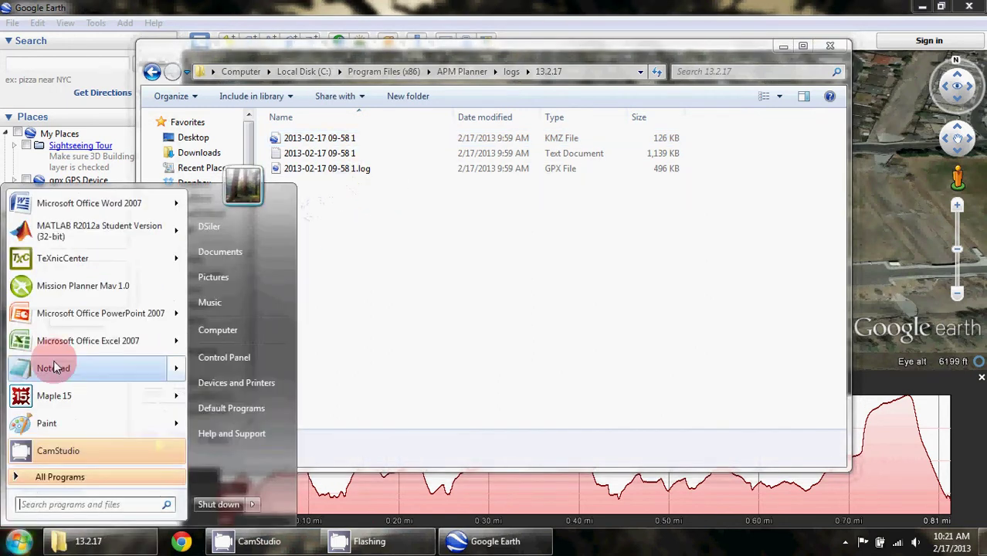
click(77, 286)
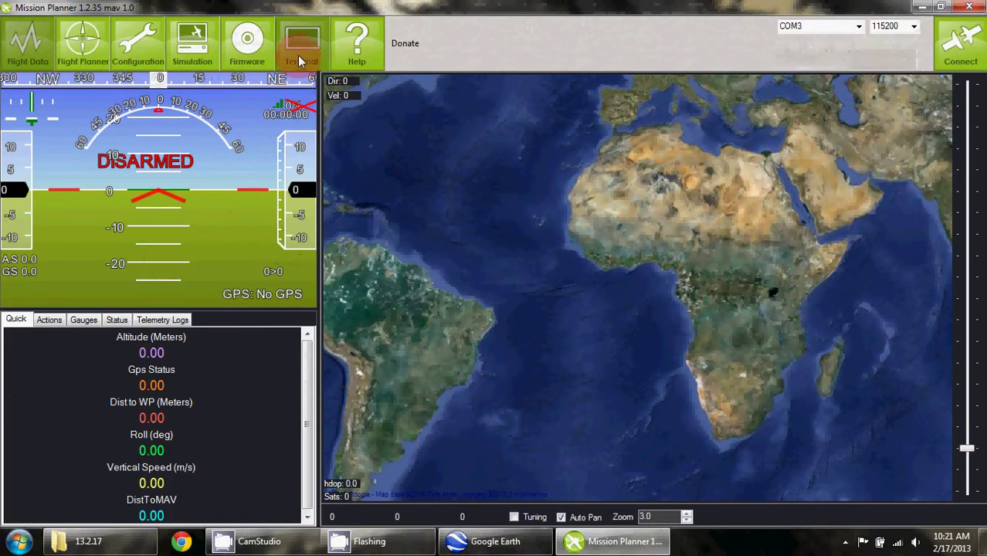
click(301, 61)
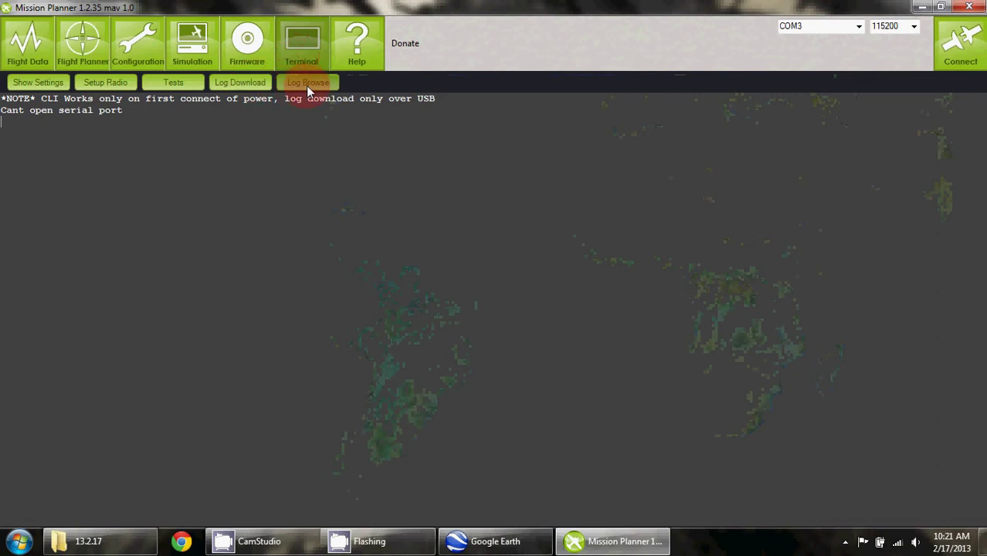
click(306, 84)
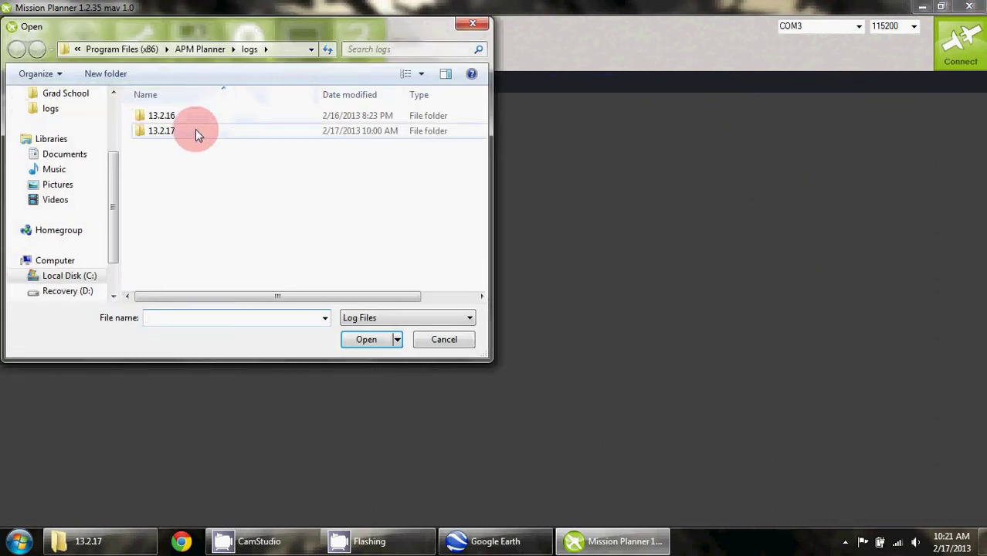
double_click(161, 130)
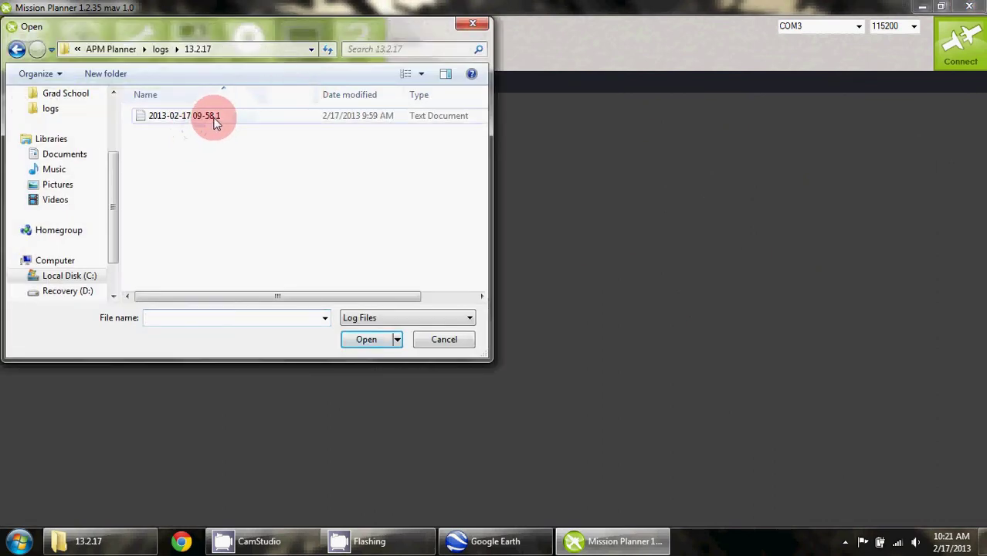
double_click(217, 124)
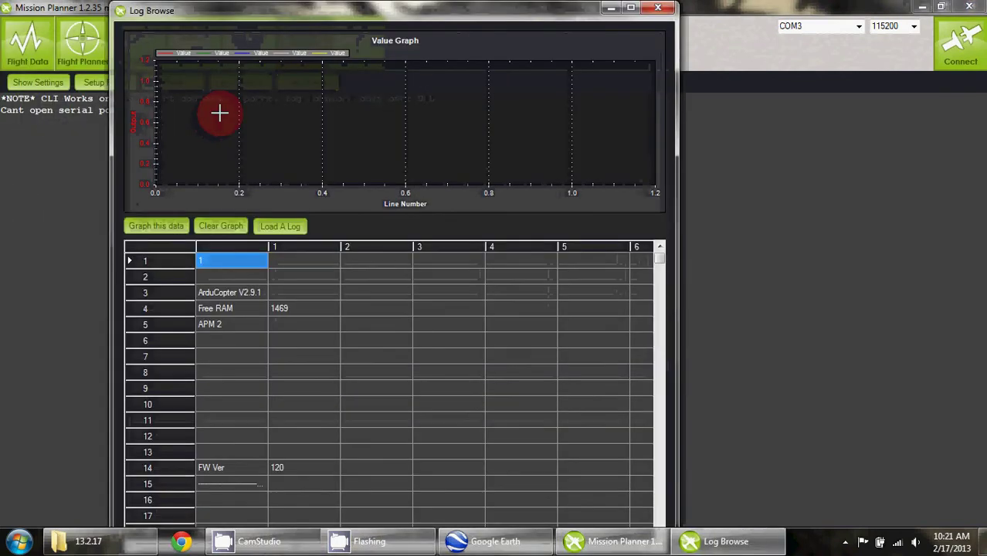
Maximize the Log Browse window and scroll down past the startup rows.
drag(533, 23, 540, 4)
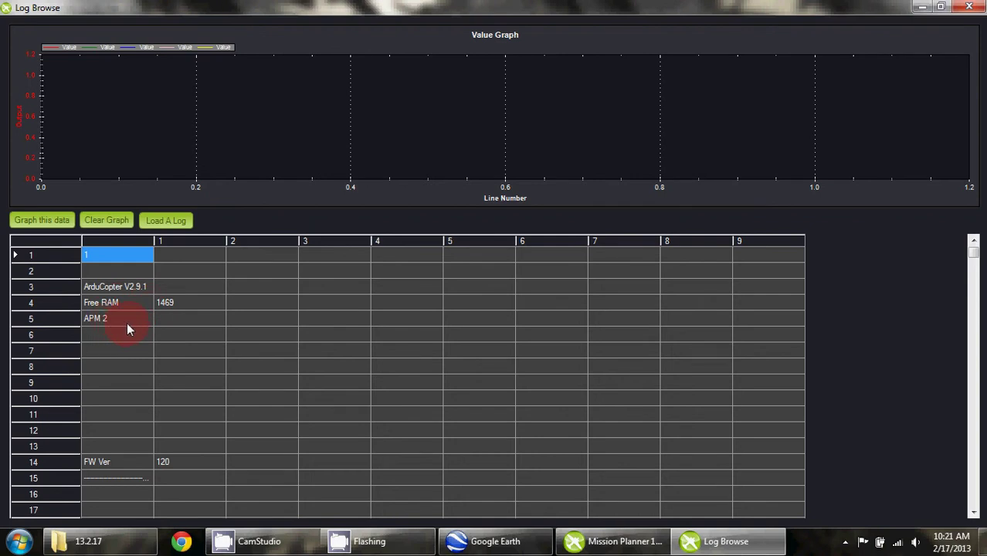
scroll(148, 321, down, 3)
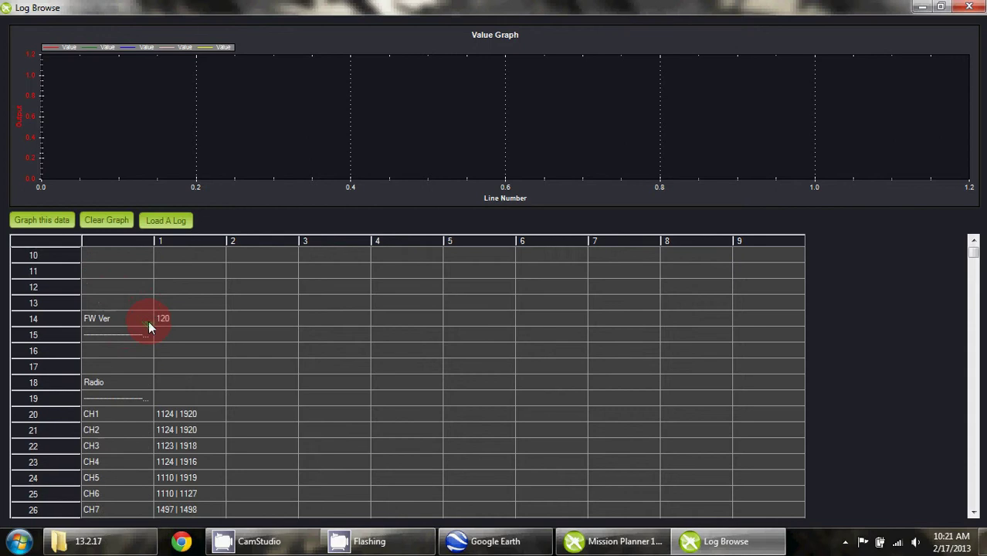
scroll(148, 320, down, 2)
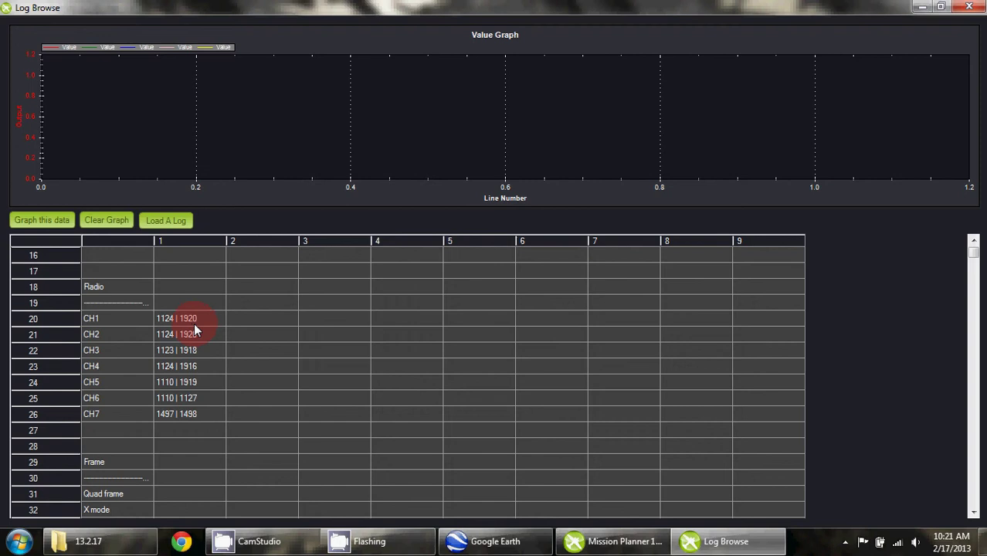
scroll(191, 324, down, 17)
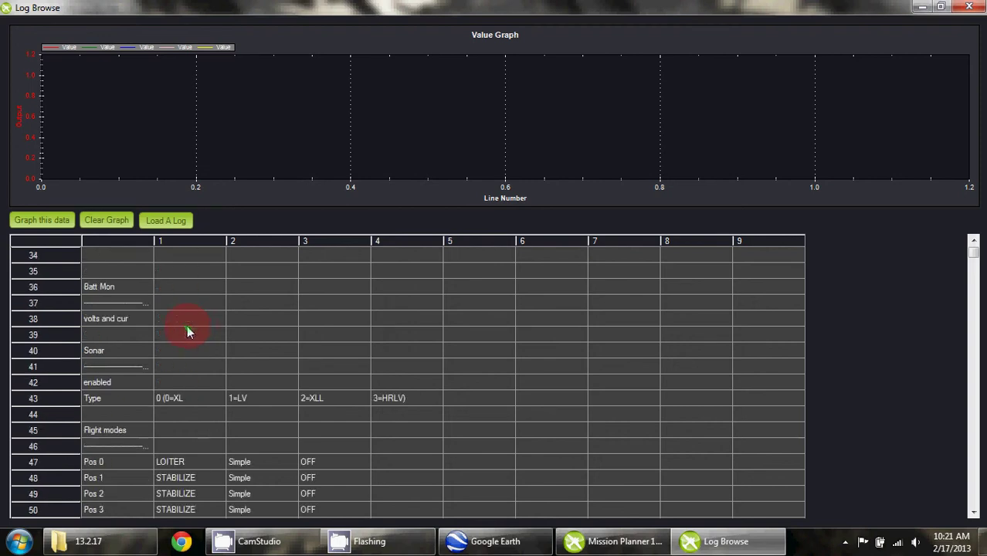
scroll(184, 323, down, 20)
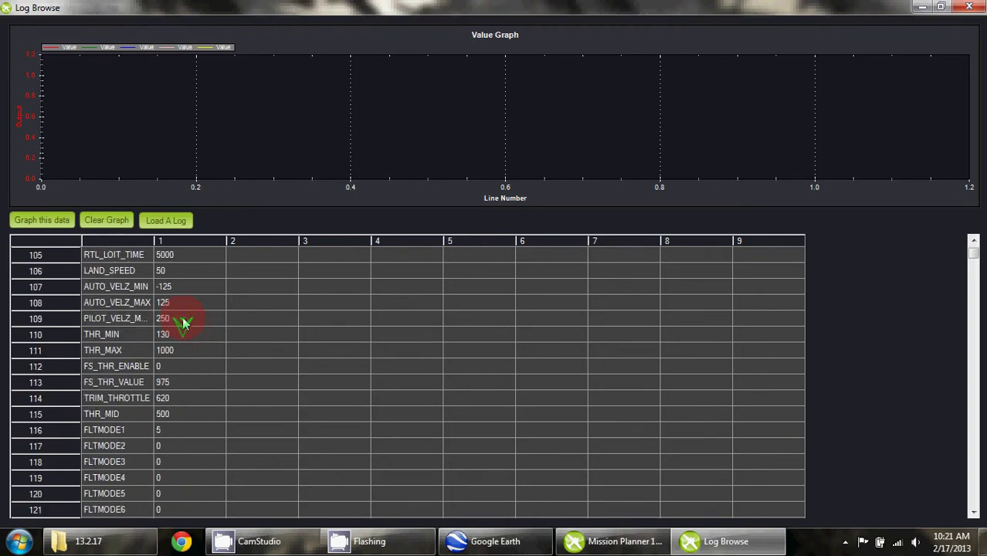
scroll(184, 323, down, 20)
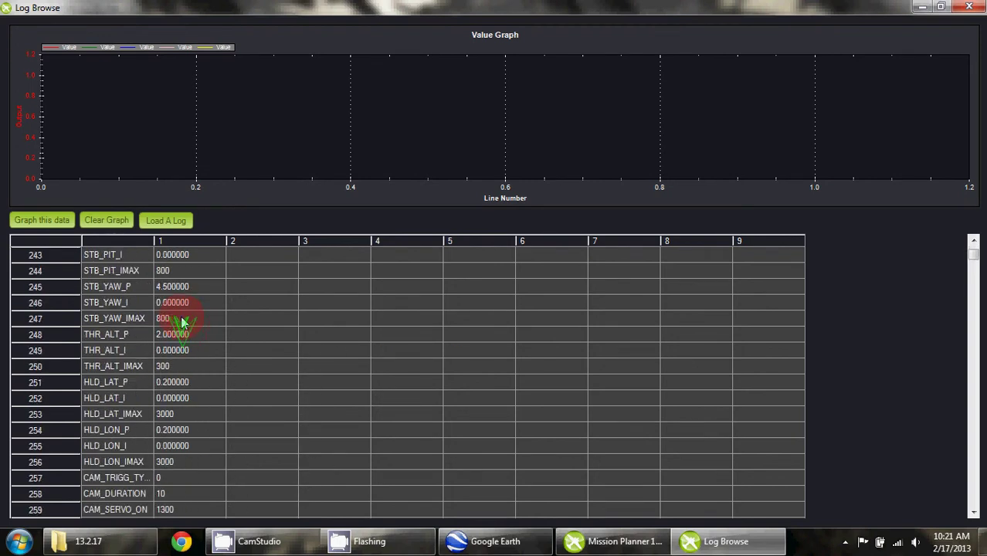
scroll(184, 323, down, 20)
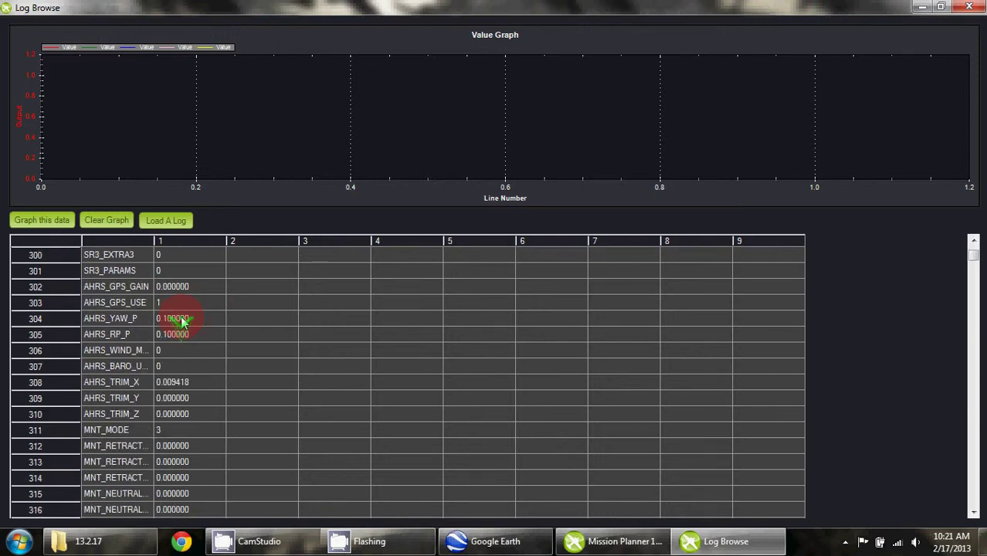
scroll(183, 323, down, 10)
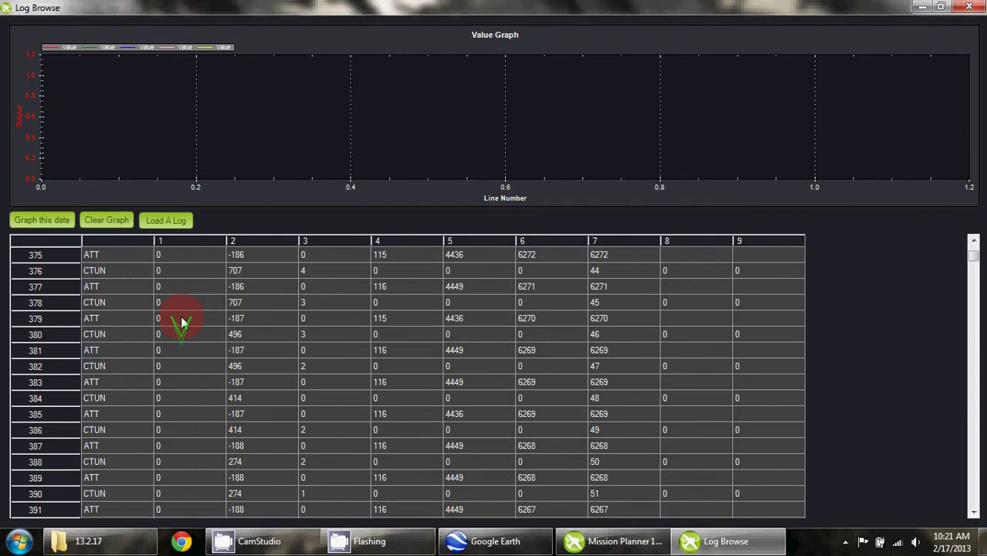
scroll(183, 323, up, 7)
scroll(180, 316, up, 1)
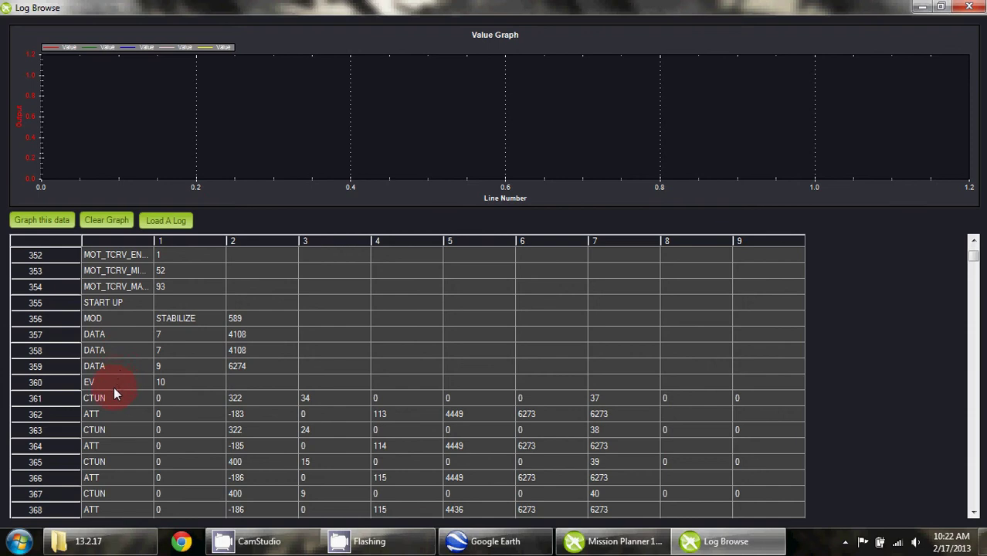
Scroll further past the CTUN and ATT rows to the GPS records near 691–707.
scroll(136, 416, down, 8)
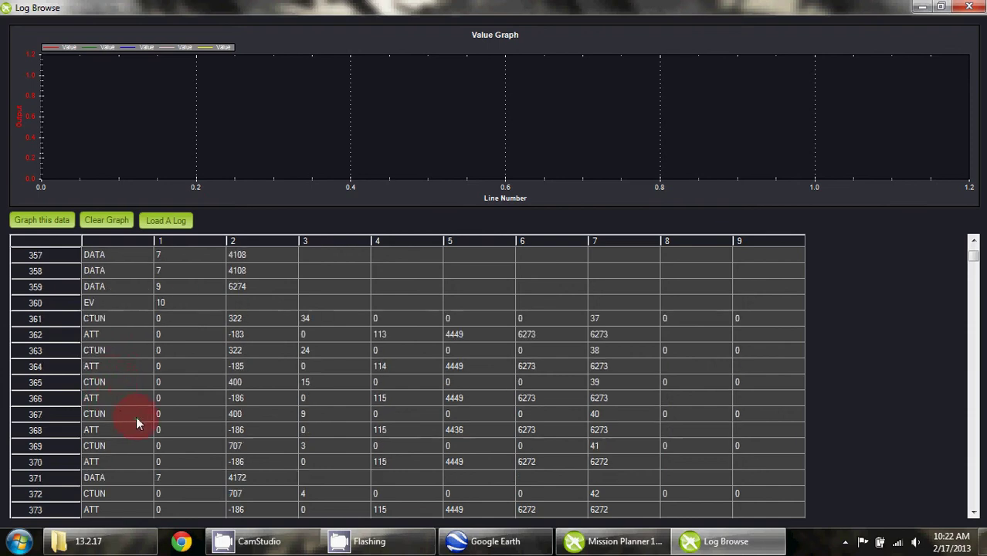
scroll(136, 422, down, 4)
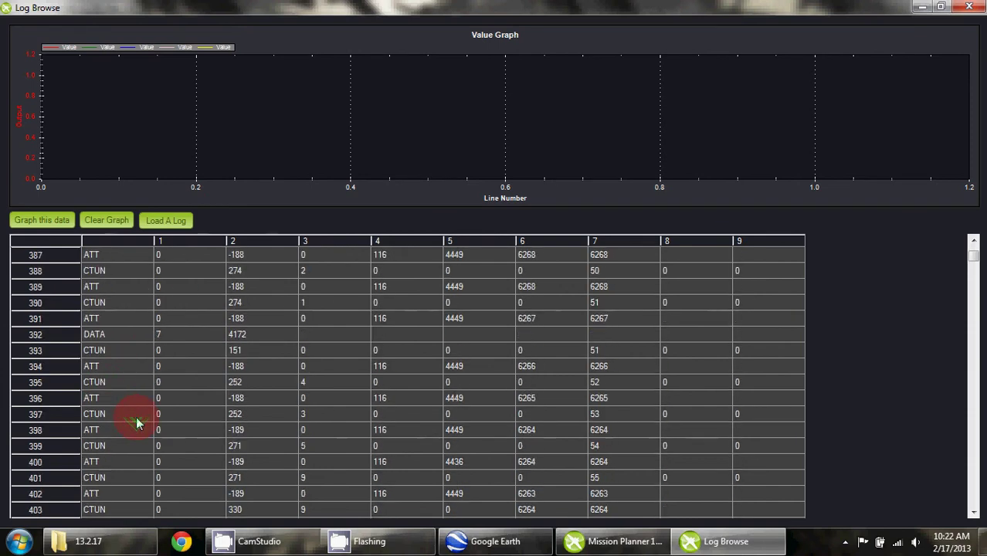
scroll(136, 422, down, 2)
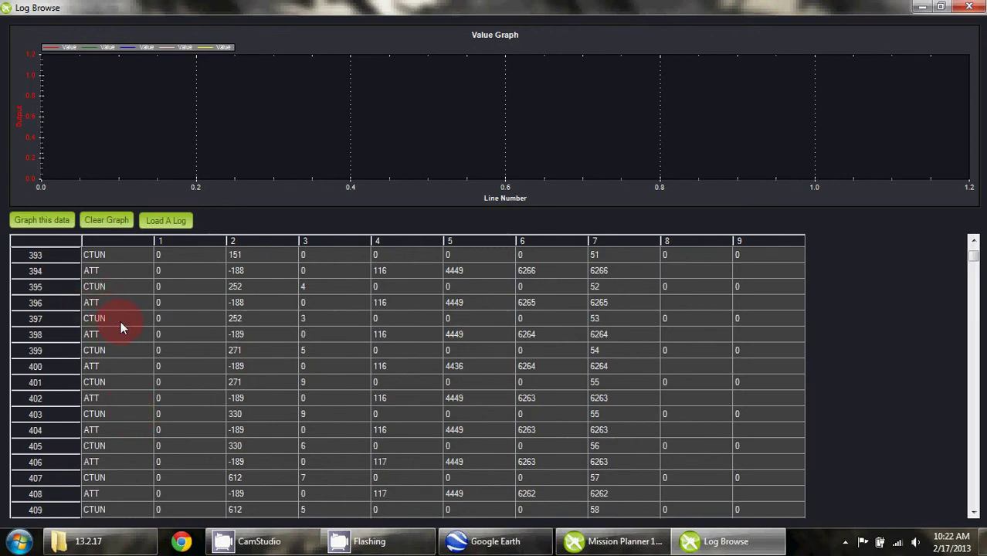
scroll(117, 326, down, 20)
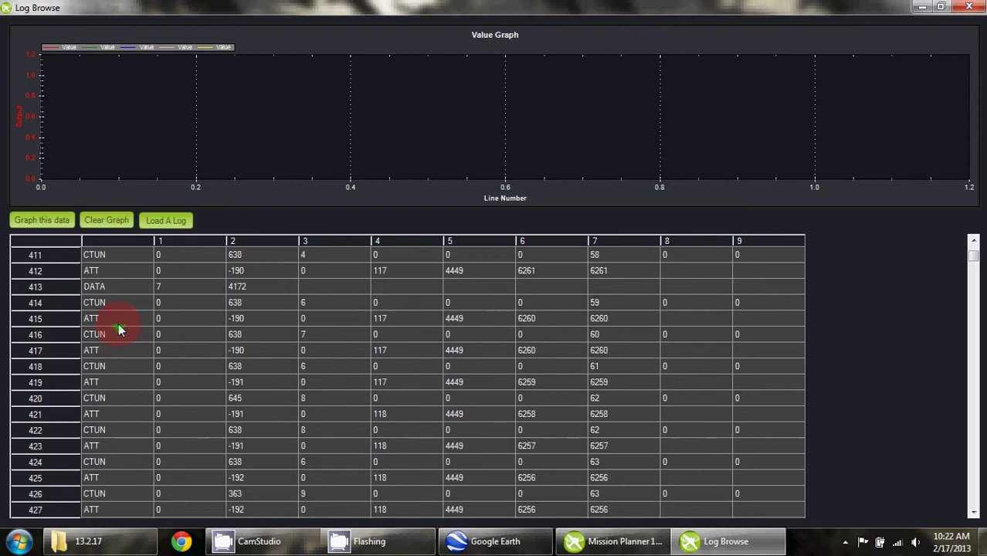
scroll(118, 330, down, 20)
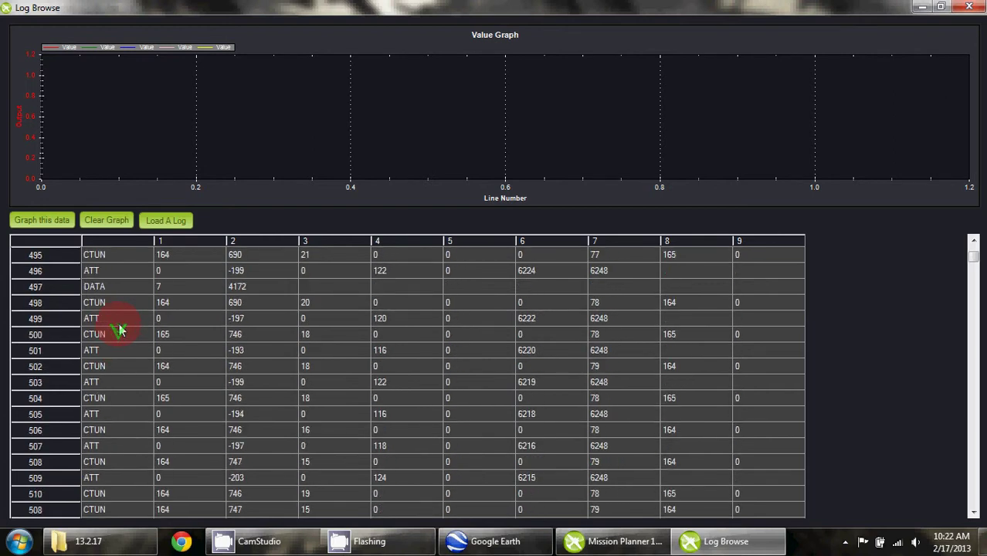
scroll(117, 330, down, 20)
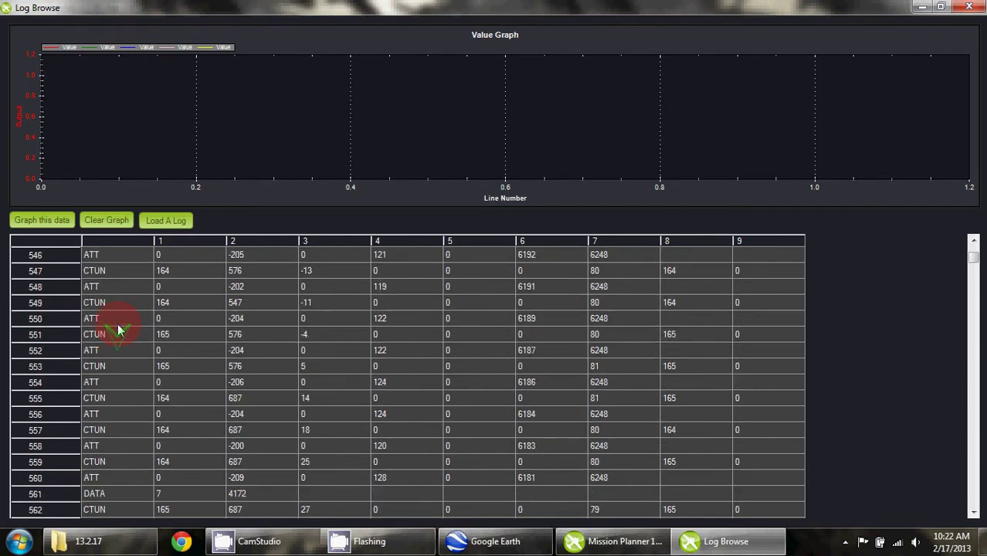
scroll(118, 330, down, 20)
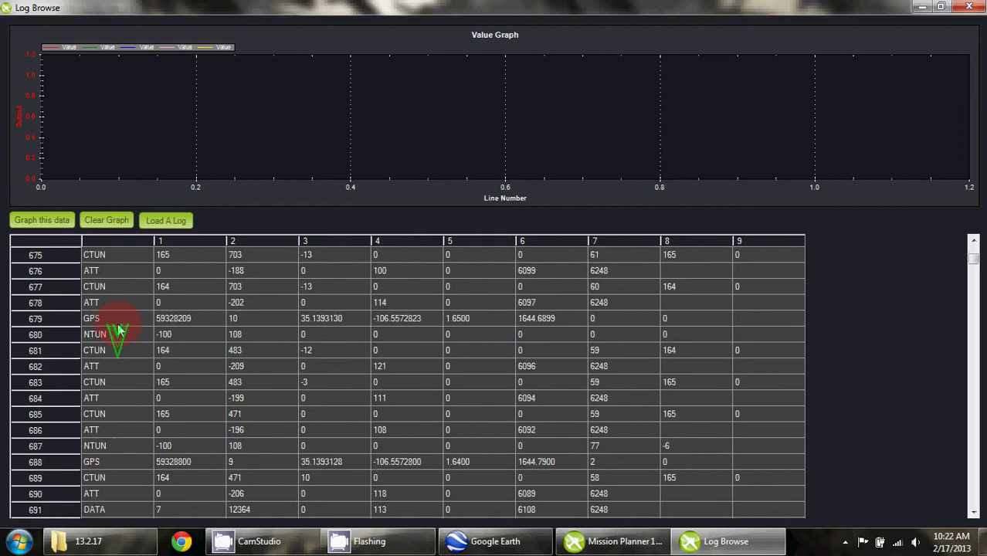
scroll(118, 330, up, 1)
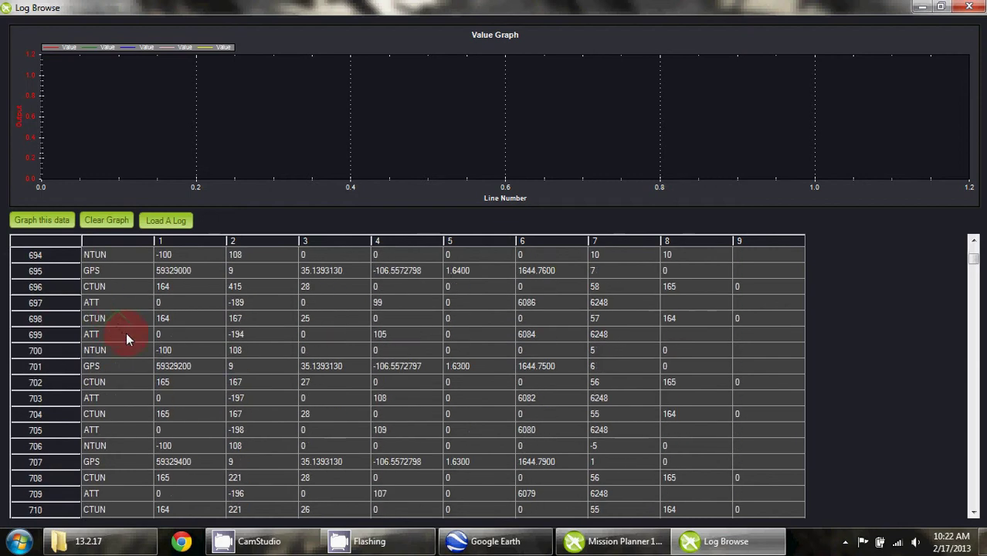
scroll(155, 272, up, 1)
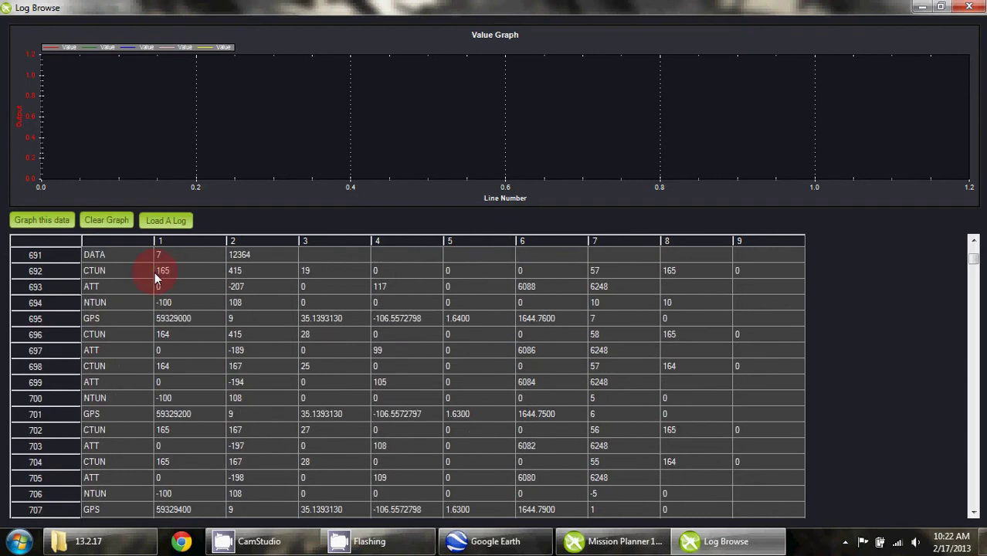
Select the Time cell of GPS row 695 and graph the GPS Time values.
click(173, 318)
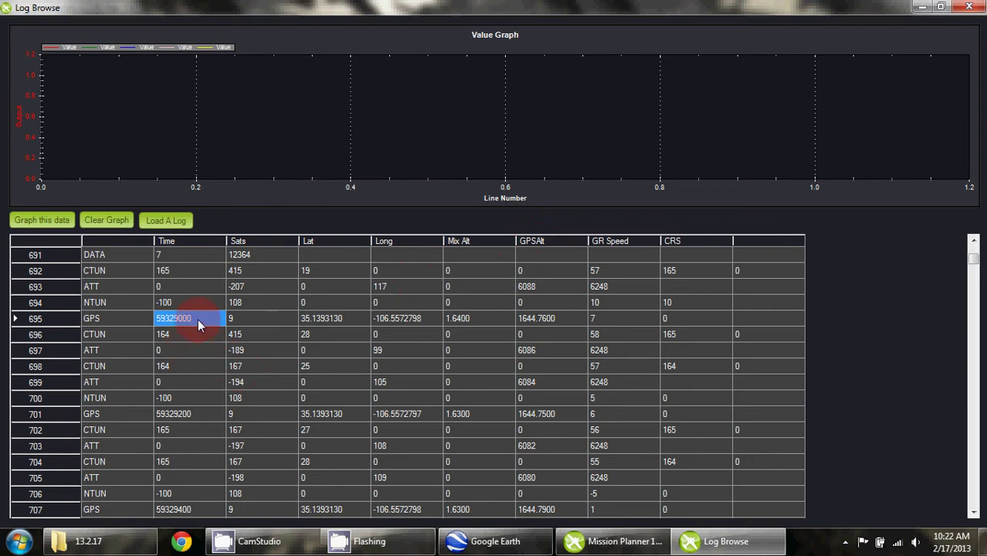
click(48, 220)
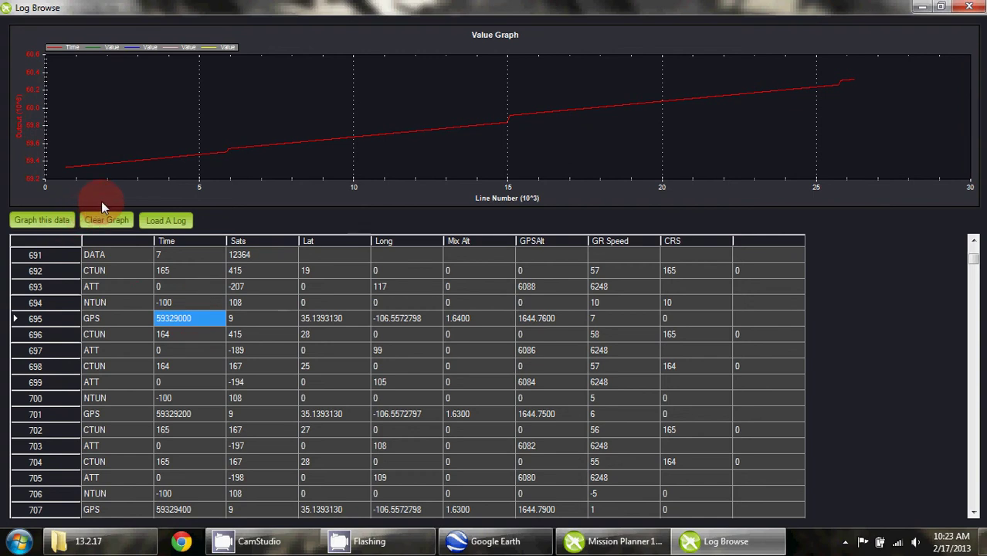
Clear the Time plot, then graph and clear the Lat column from row 695.
click(115, 221)
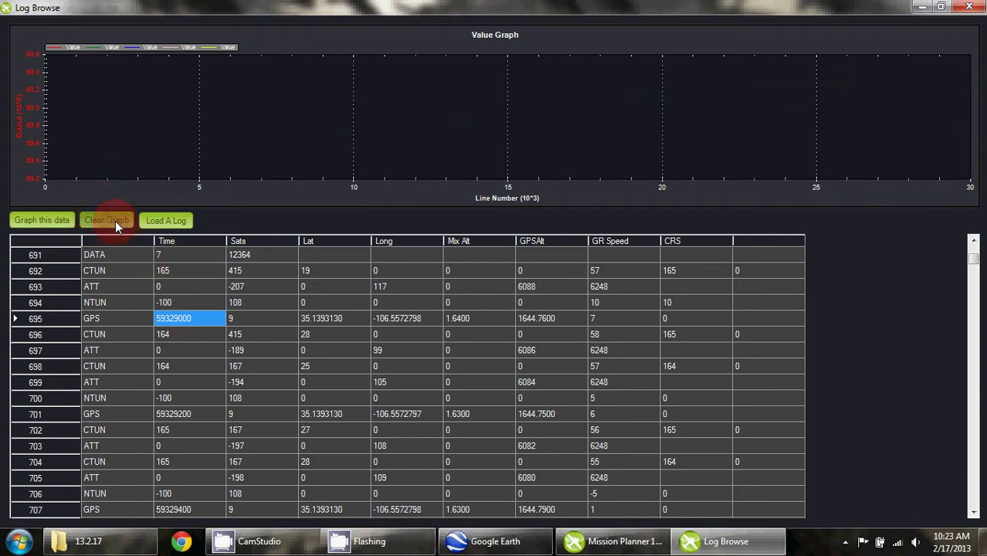
click(337, 317)
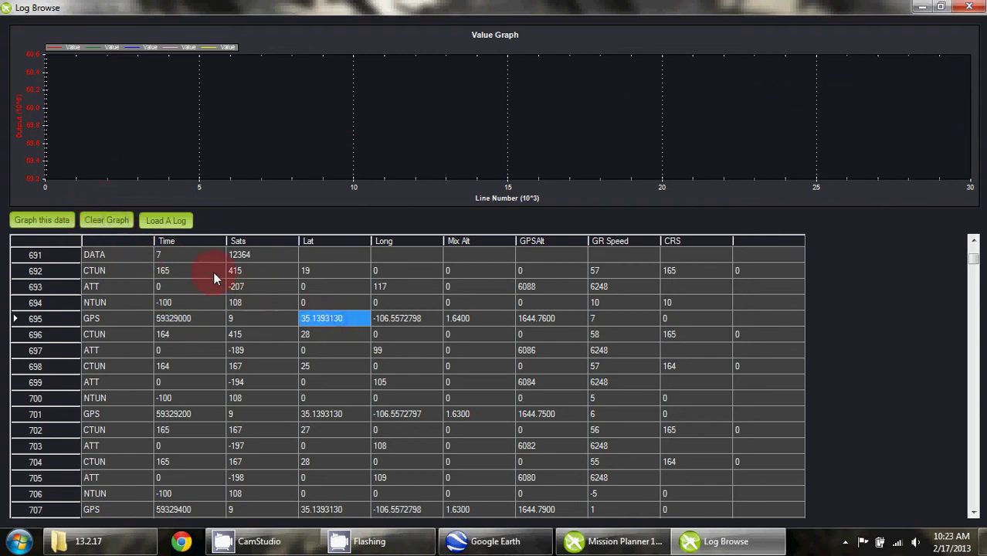
click(40, 213)
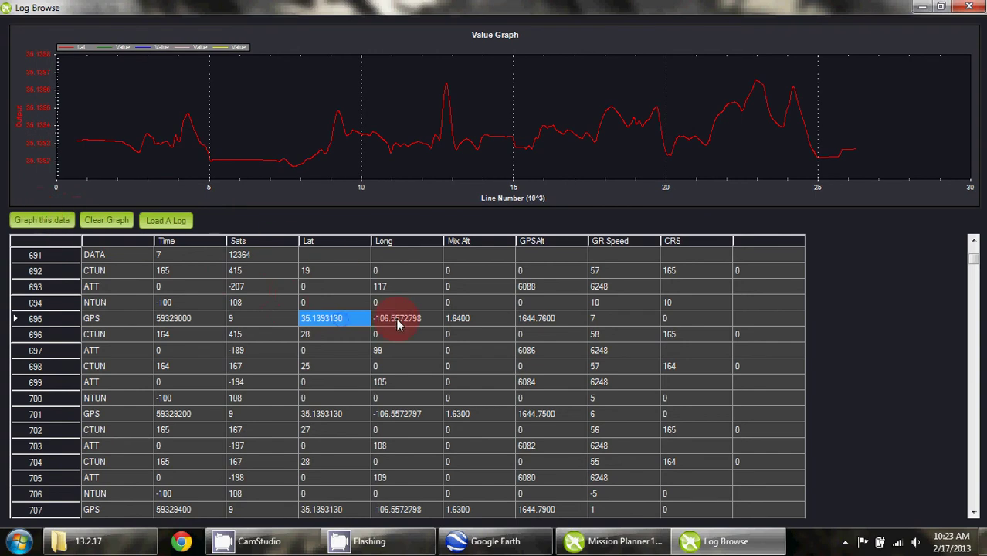
click(106, 219)
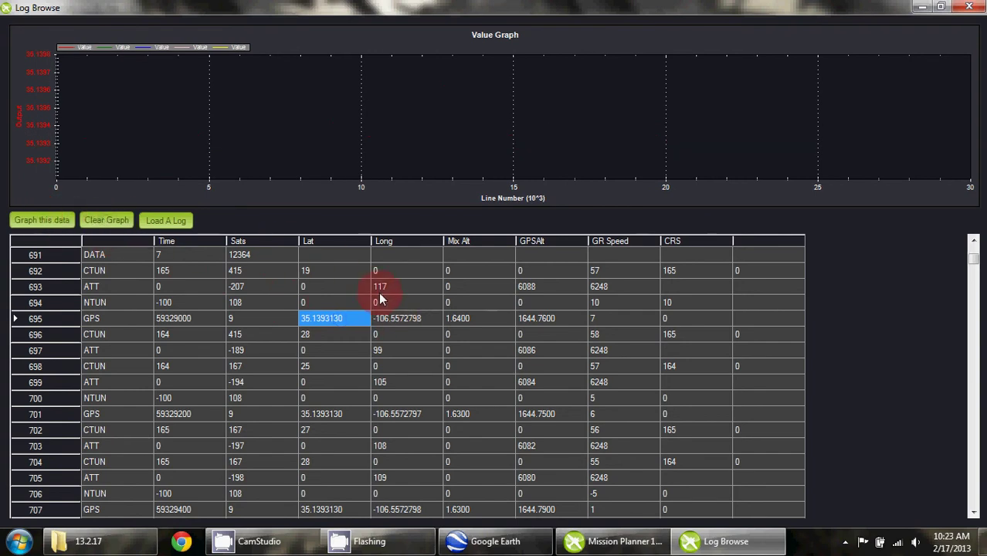
Graph and clear Long, then graph the GPSAlt column from row 695 (1644.76).
click(396, 318)
click(65, 222)
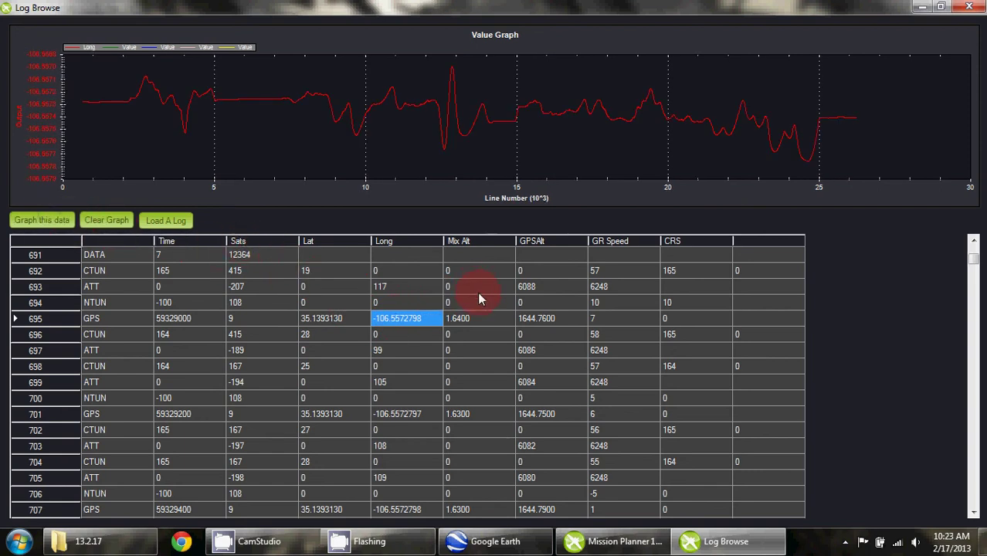
click(105, 221)
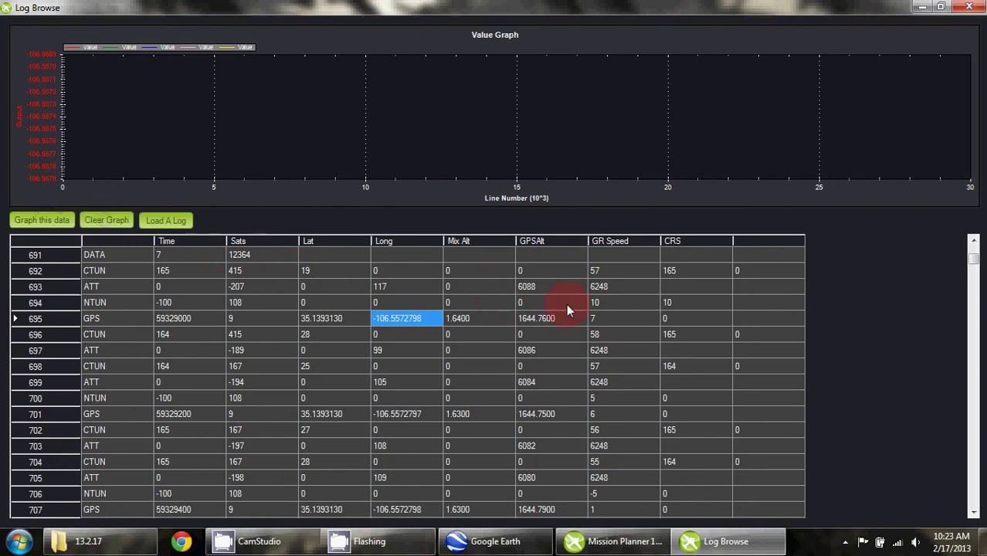
click(545, 324)
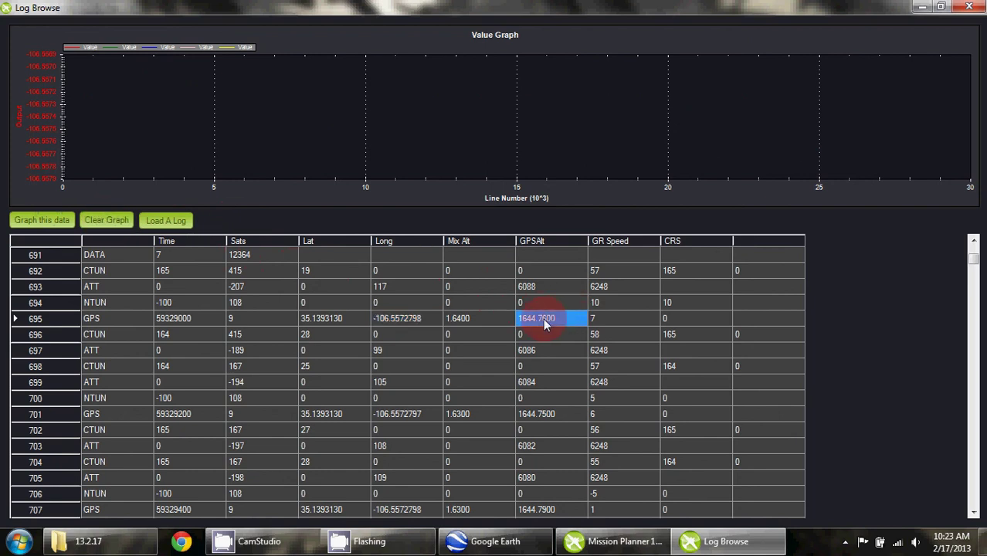
click(54, 219)
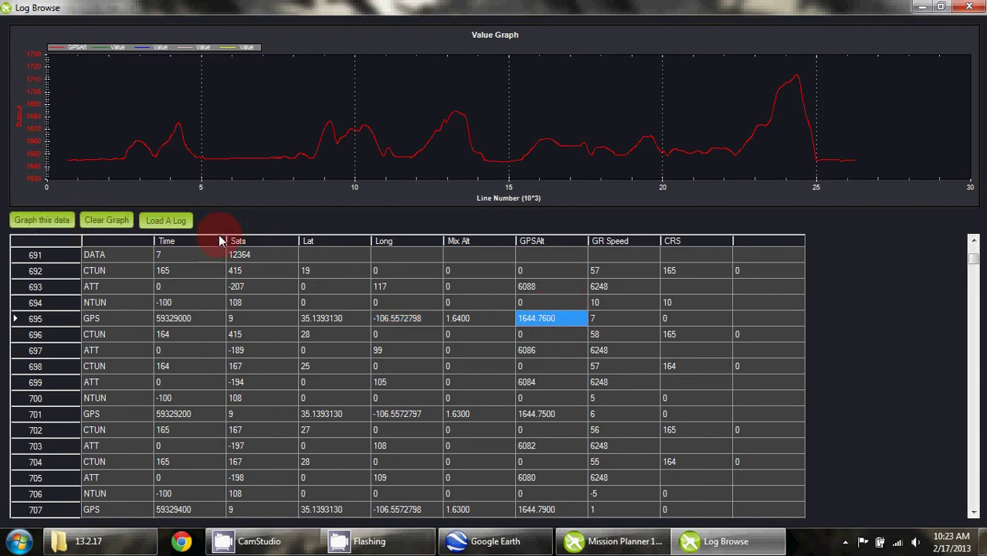
click(499, 545)
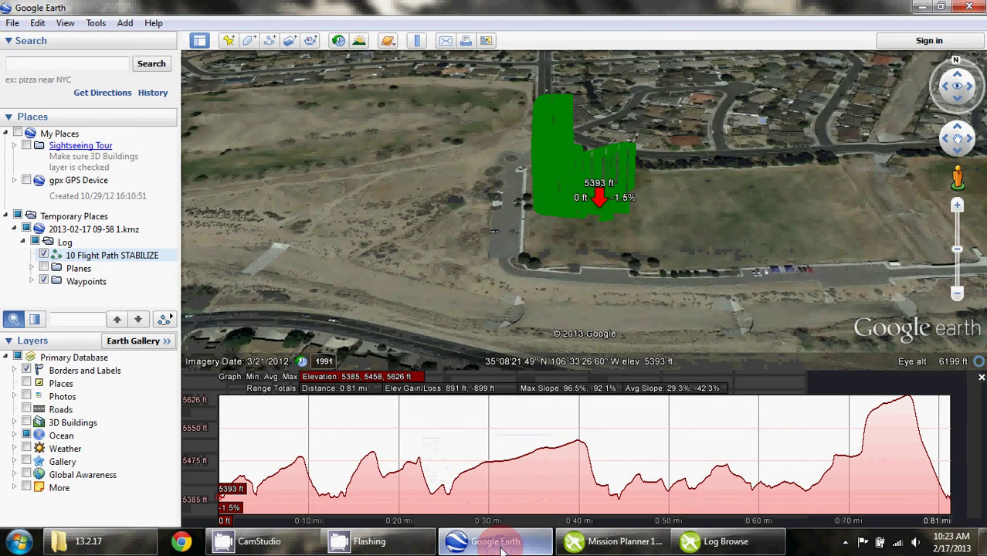
click(717, 549)
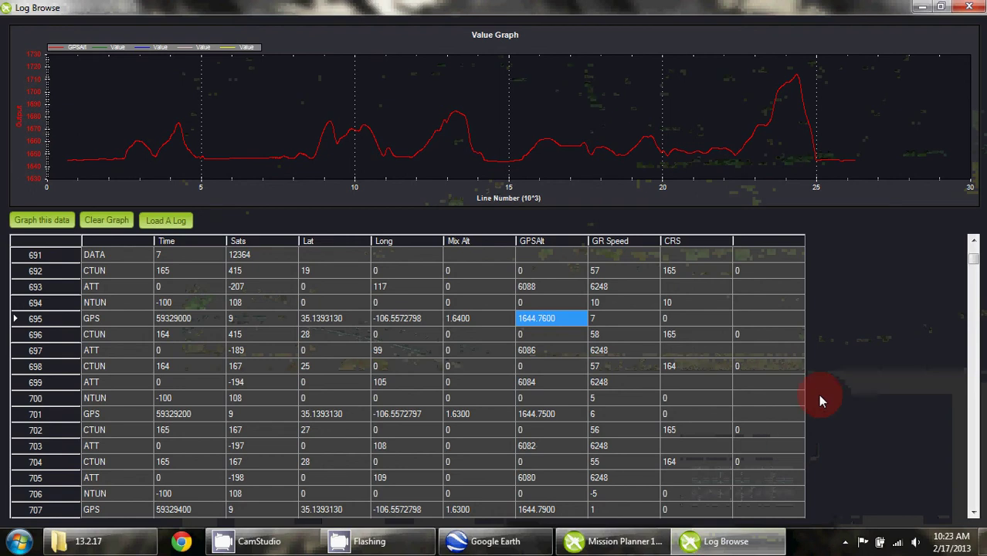
click(514, 545)
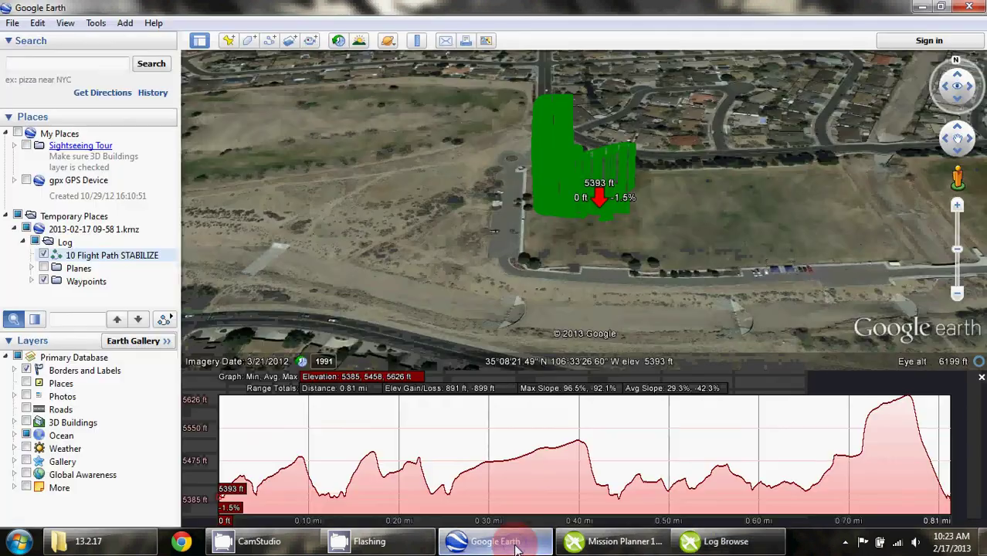
click(723, 545)
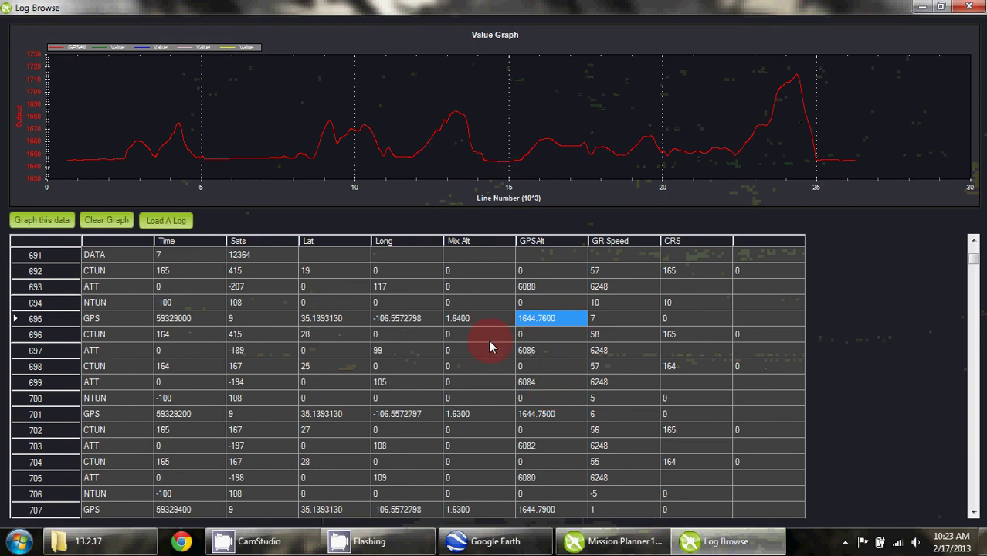